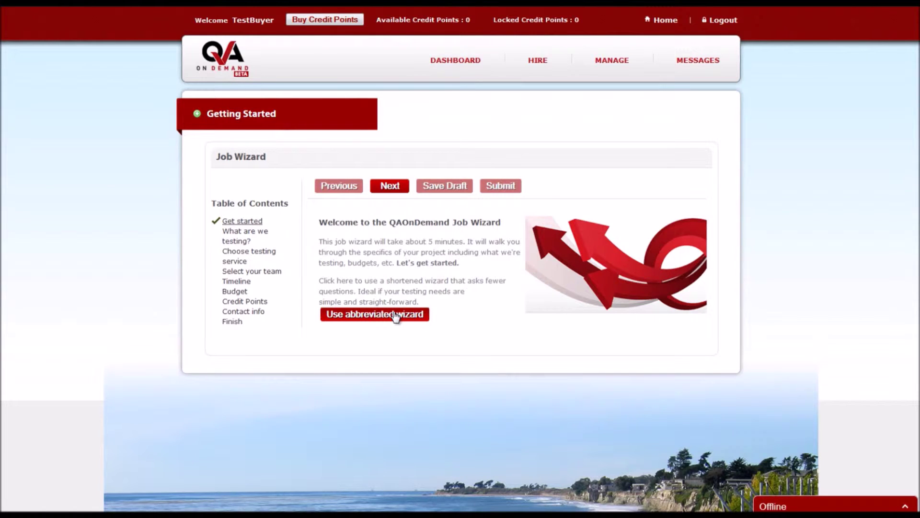
Answer the wizard questions with Apps as the test target and Android devices as the platform
click(396, 315)
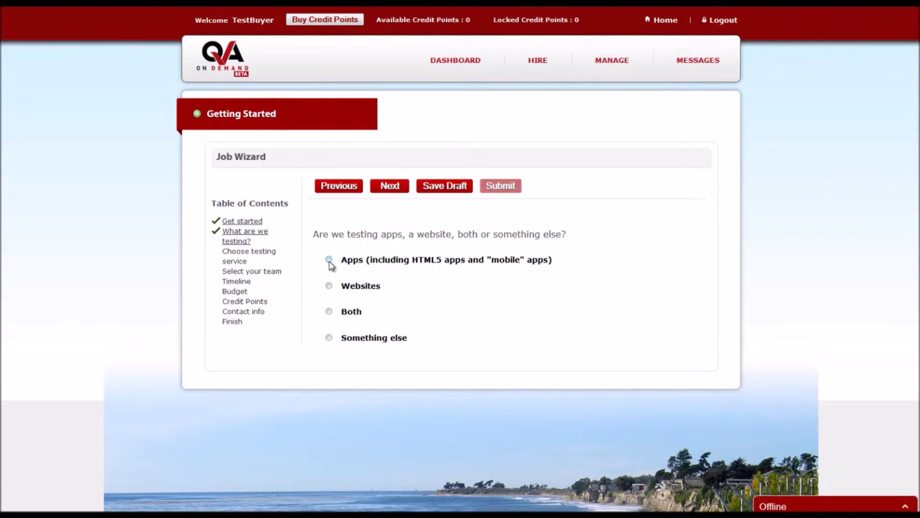
click(329, 260)
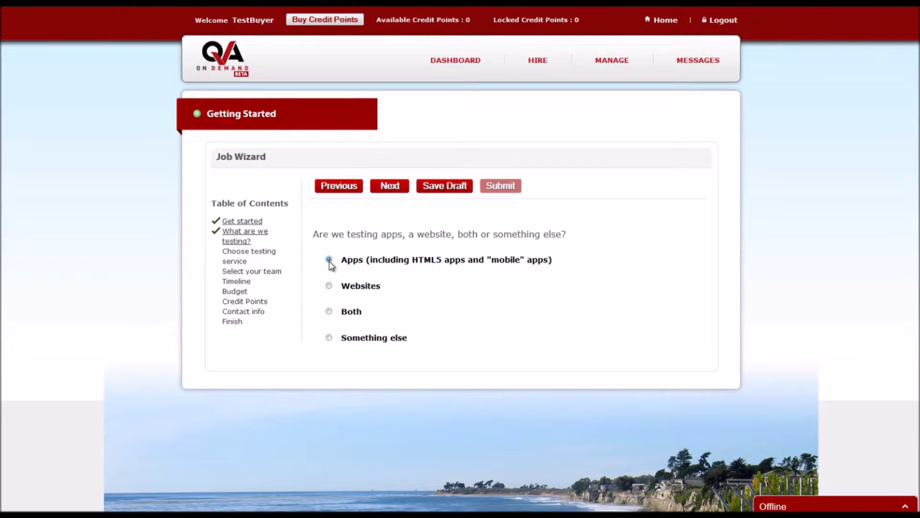
click(399, 194)
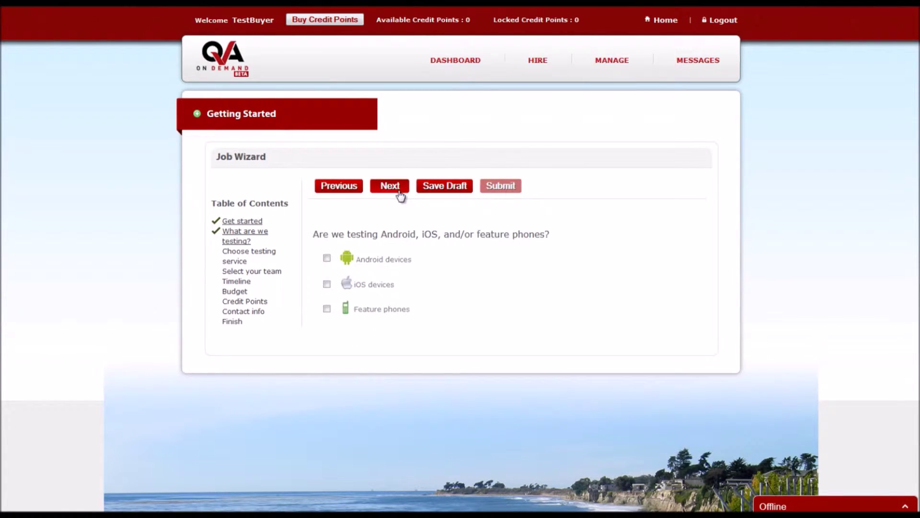
click(327, 259)
click(407, 190)
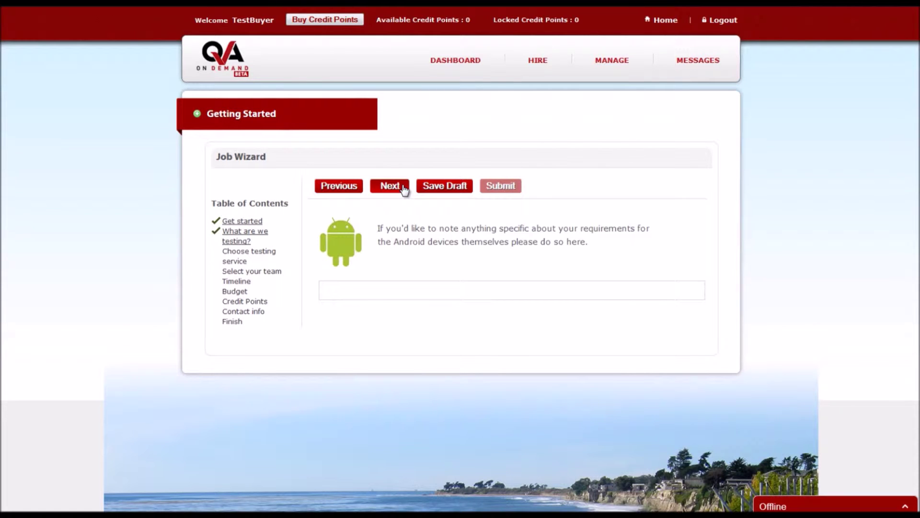
Enter 'test URL' as the app's store name or URL and continue to the testing service page
click(404, 190)
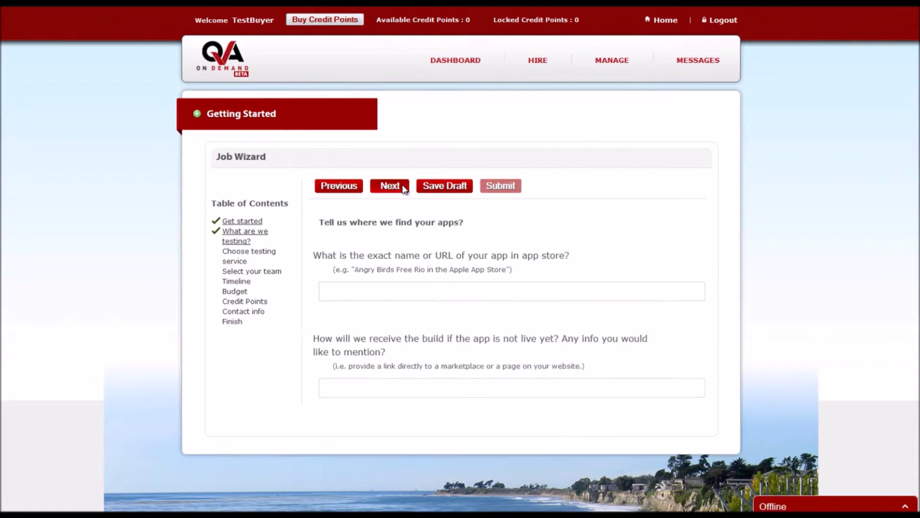
click(339, 187)
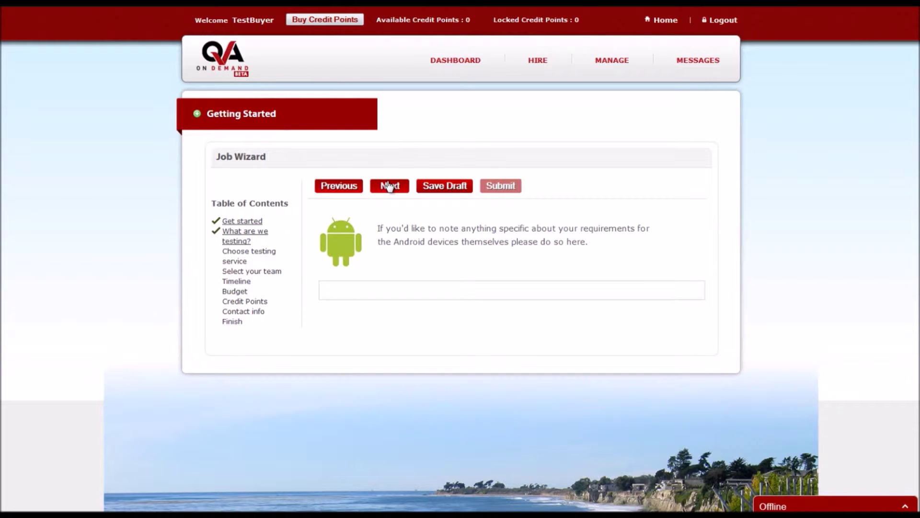
click(389, 186)
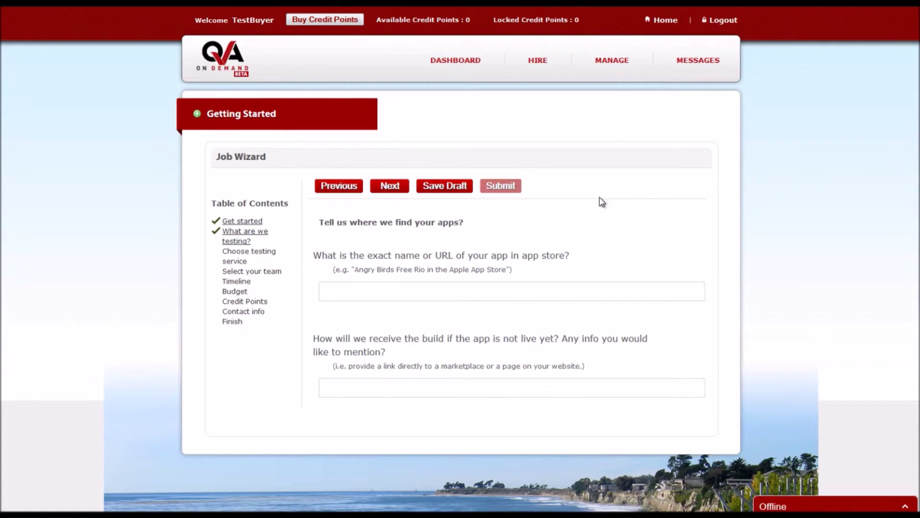
text(test URL)
click(390, 186)
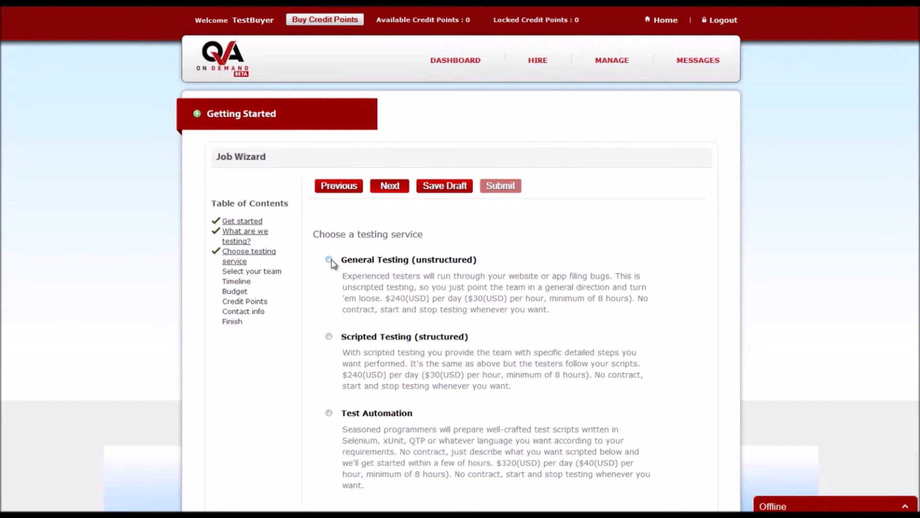
Select General Testing (unstructured) and review its six sub-options
click(330, 260)
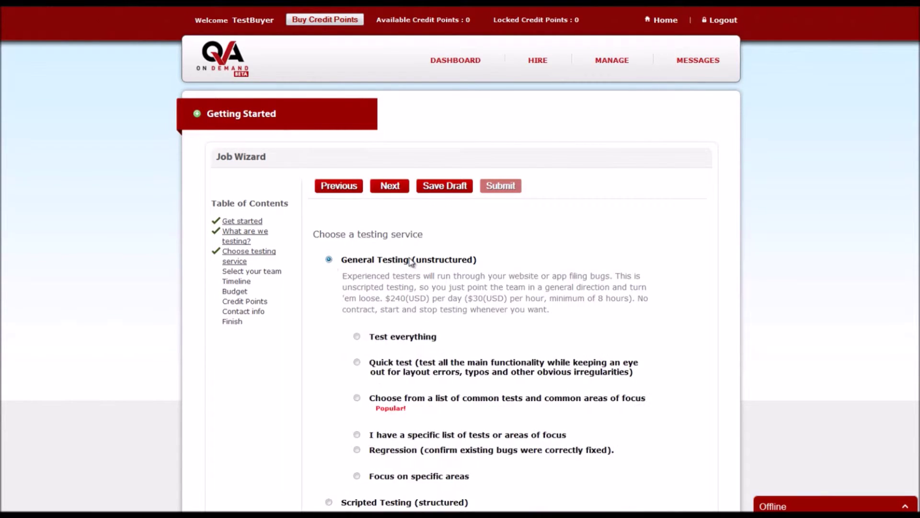
scroll(411, 261, down, 3)
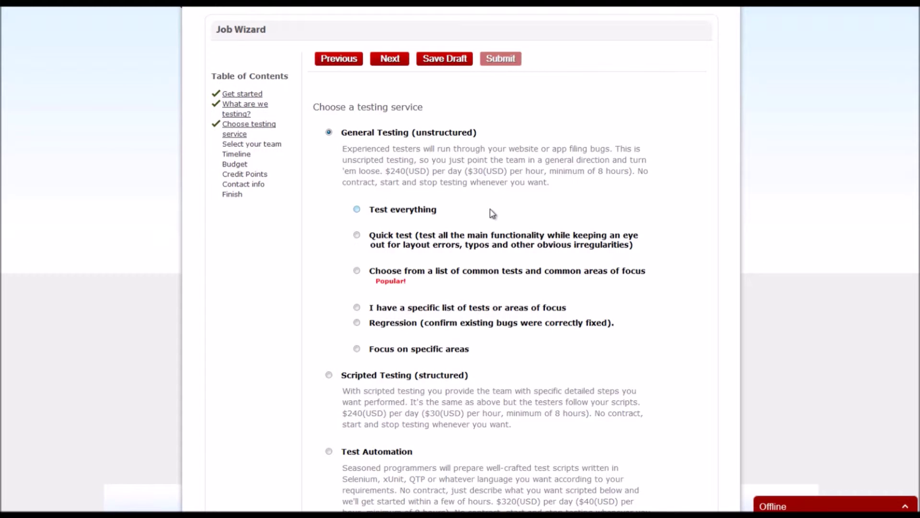
scroll(421, 259, down, 2)
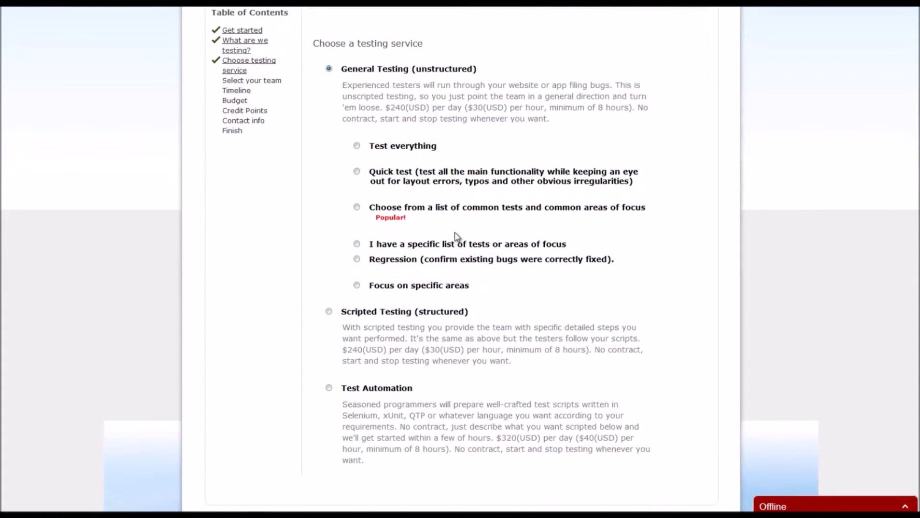
scroll(456, 236, up, 2)
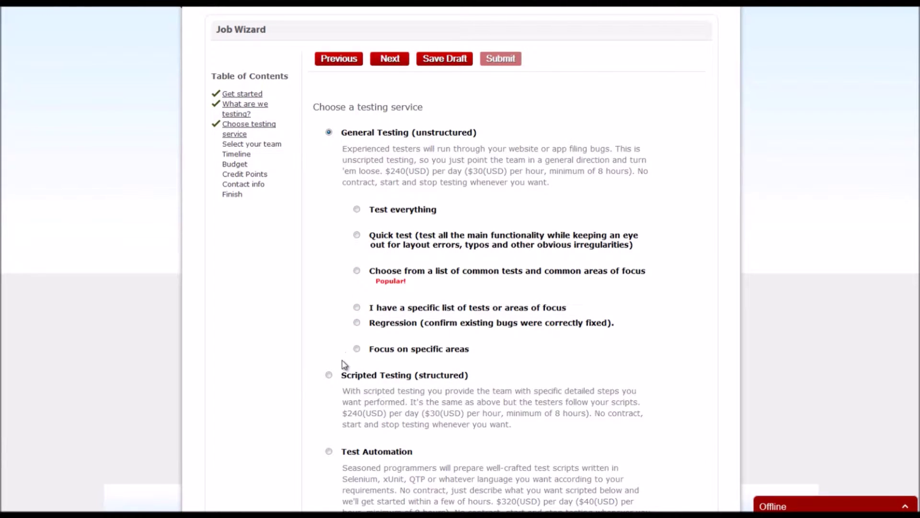
Try Scripted Testing, then settle on Test Automation and review its five automation options
click(328, 374)
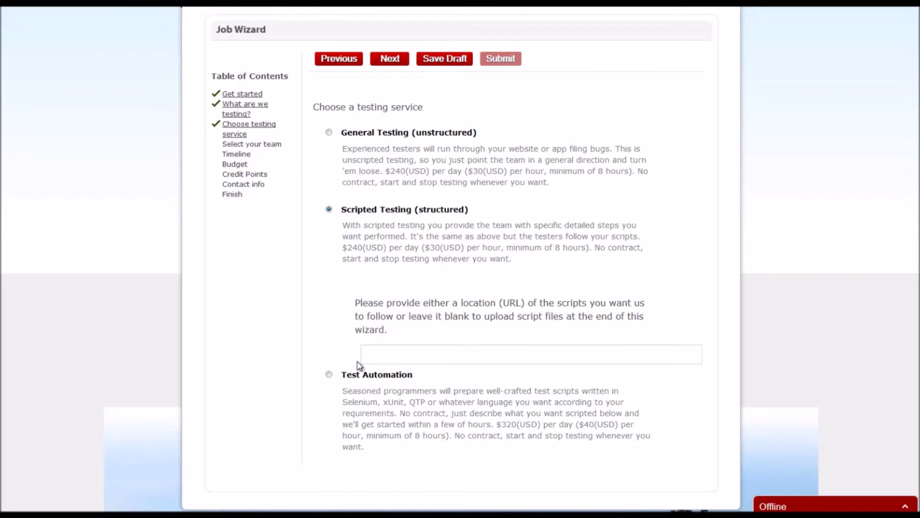
click(330, 374)
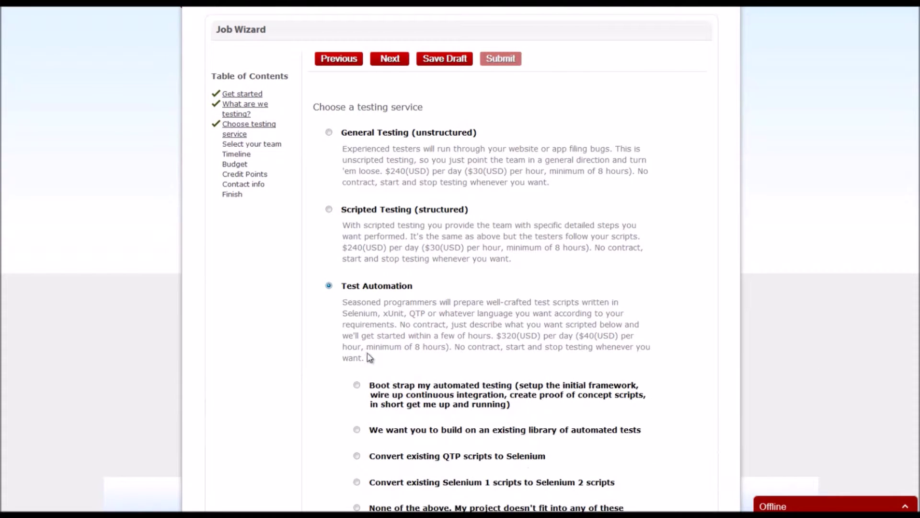
scroll(390, 357, down, 2)
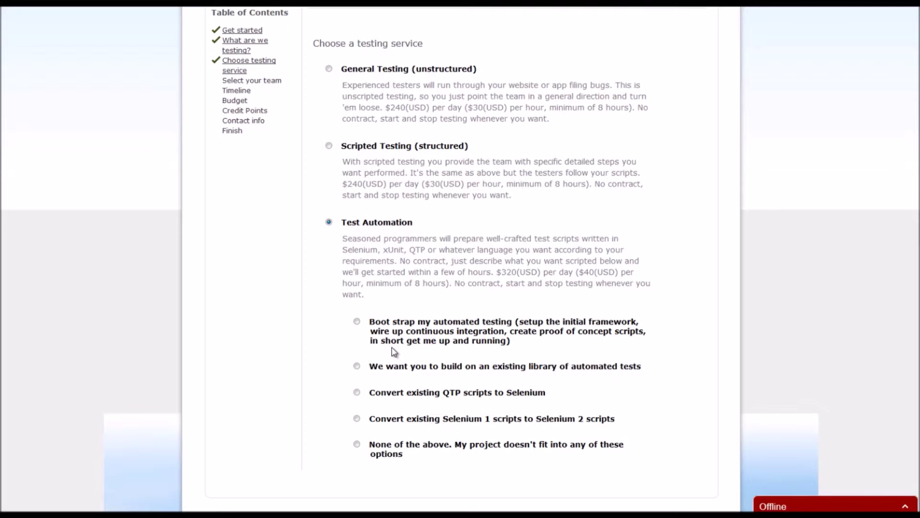
scroll(394, 351, up, 1)
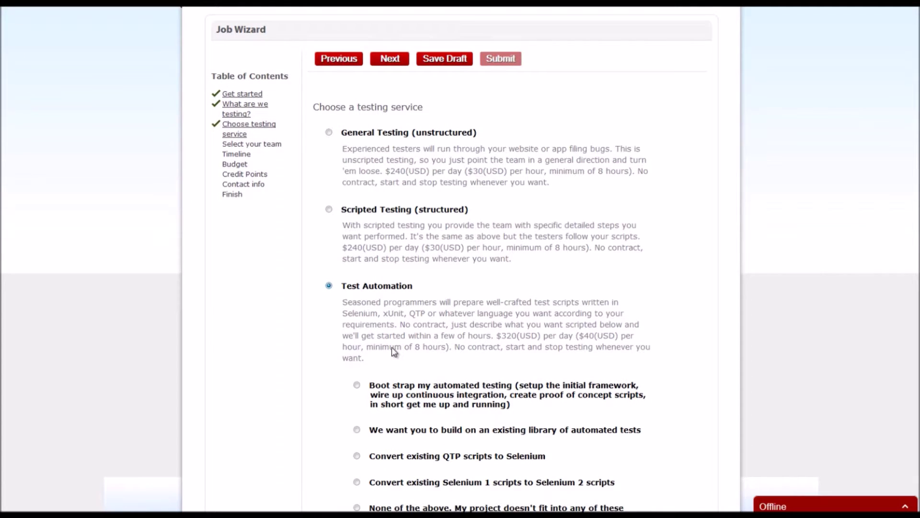
scroll(394, 351, down, 1)
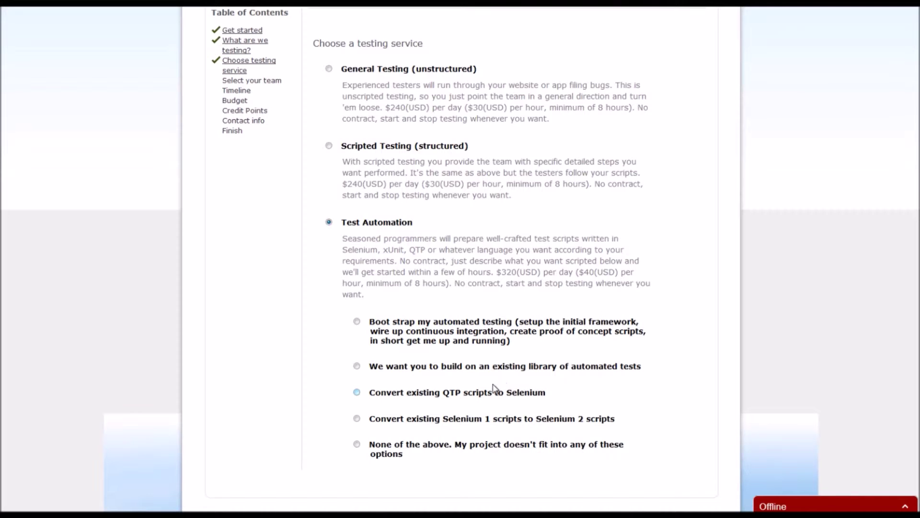
scroll(492, 380, up, 5)
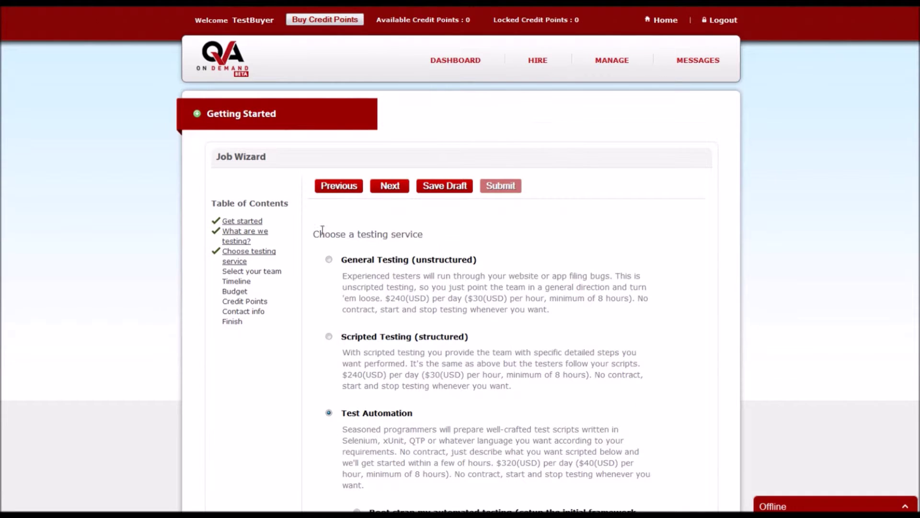
Reselect General Testing with 'Choose from a list of common tests and common areas of focus'
click(328, 260)
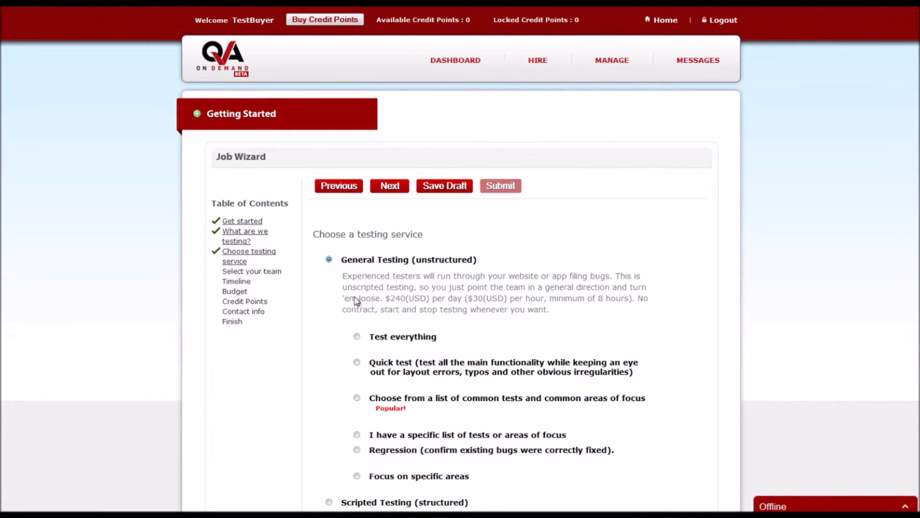
scroll(364, 304, down, 2)
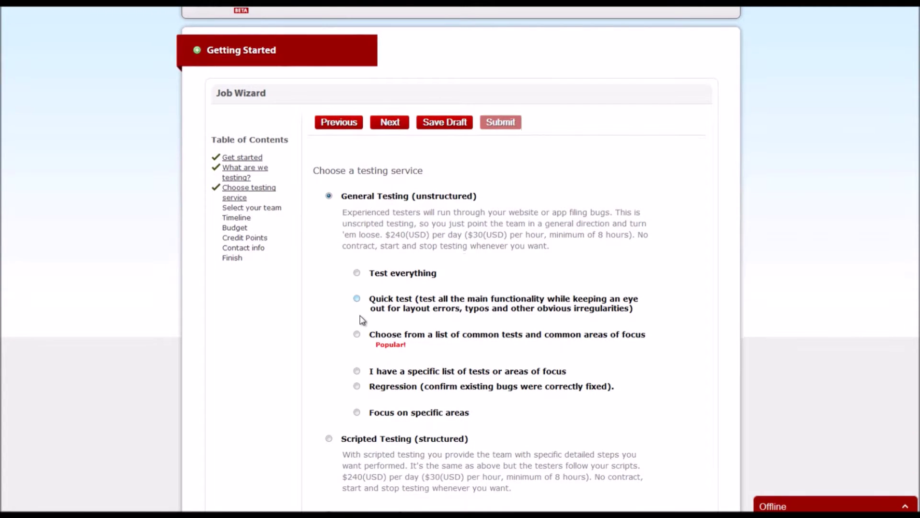
click(357, 335)
click(396, 126)
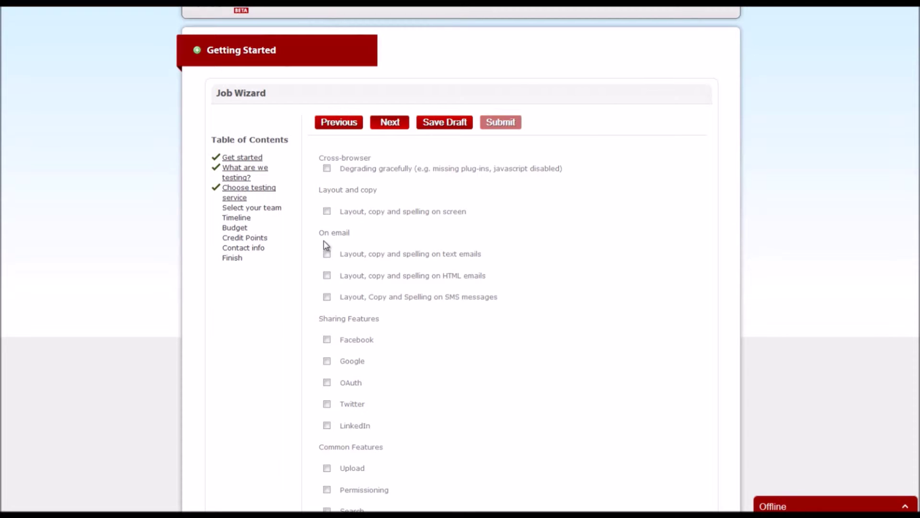
Include Layout, copy and spelling on screen among the test areas and advance to the extra-requirements page
click(328, 213)
click(389, 122)
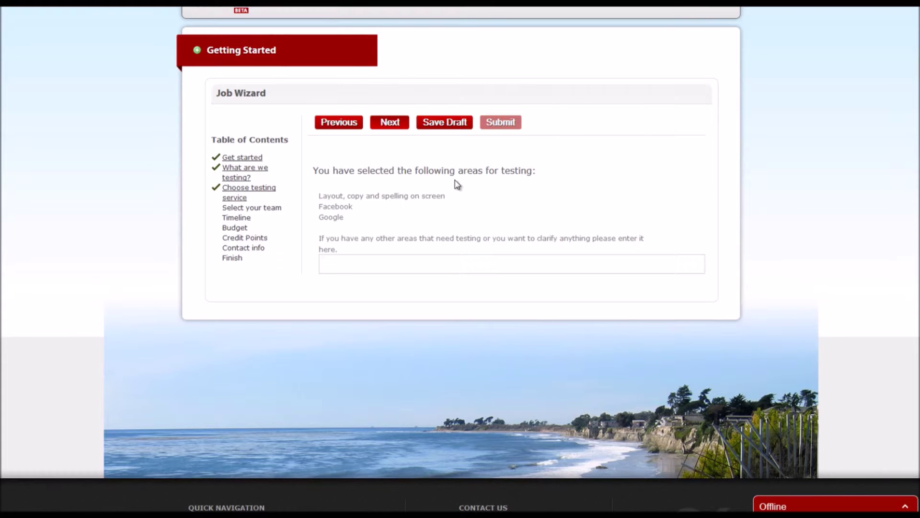
click(382, 126)
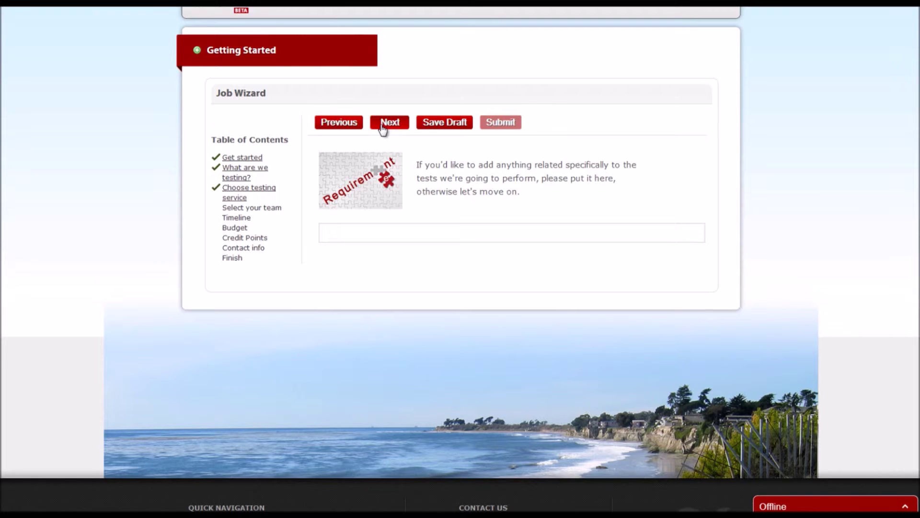
click(383, 126)
Enter '23rd March, 2015 PST' as the job's completion deadline on the Timeline page
click(383, 125)
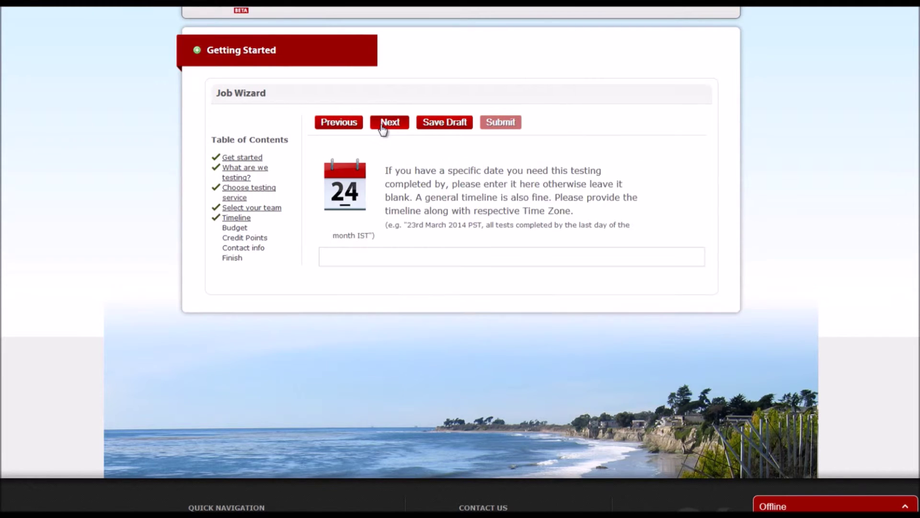
click(433, 251)
text(23rd Ma)
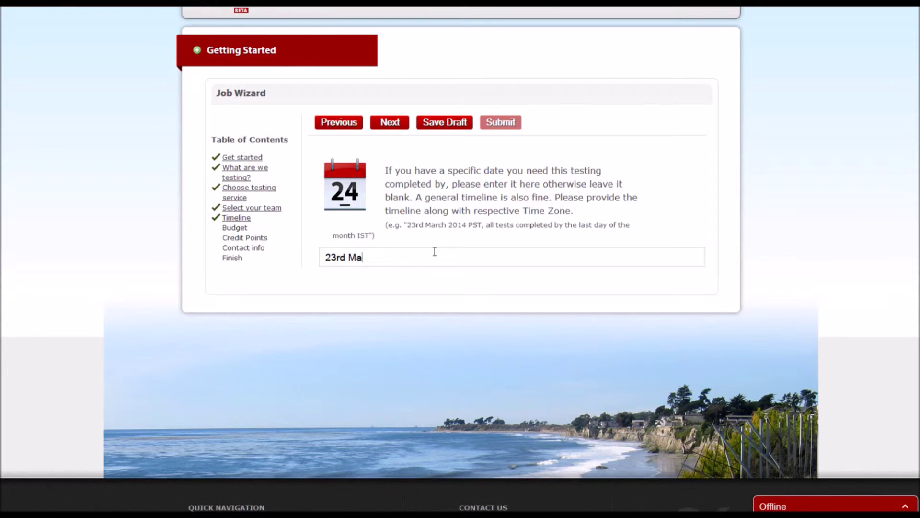
text(rch, 2015 PST)
Enter a job budget of 2000 and proceed to the Credit Points page
click(382, 125)
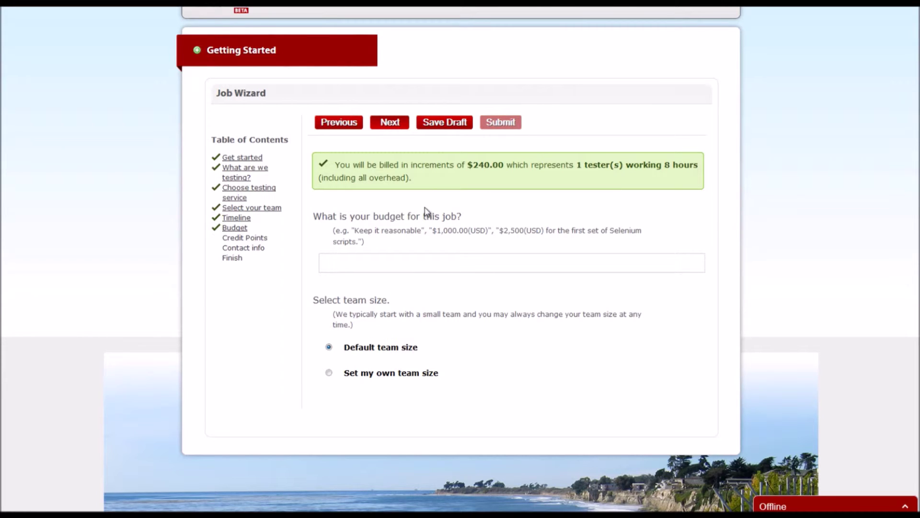
click(428, 259)
text(2000)
click(389, 126)
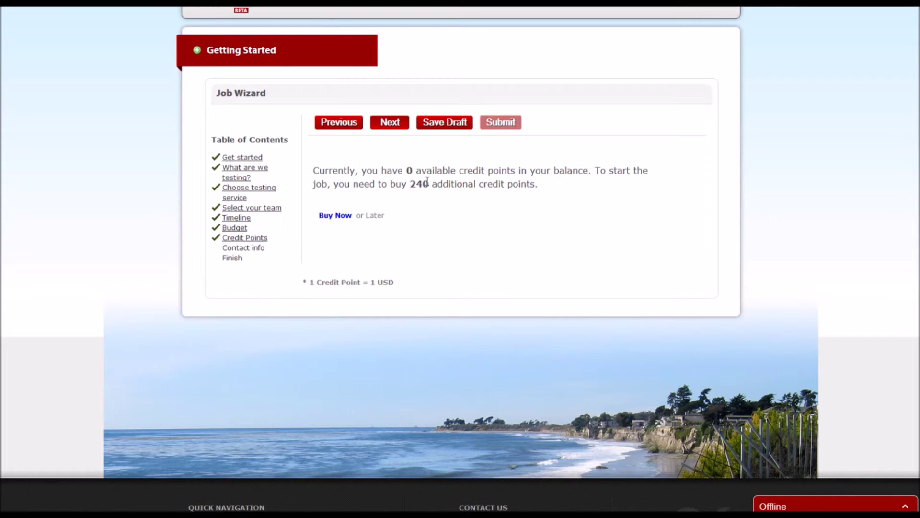
Buy the 240 required credit points, which prompts for a credit card
click(335, 216)
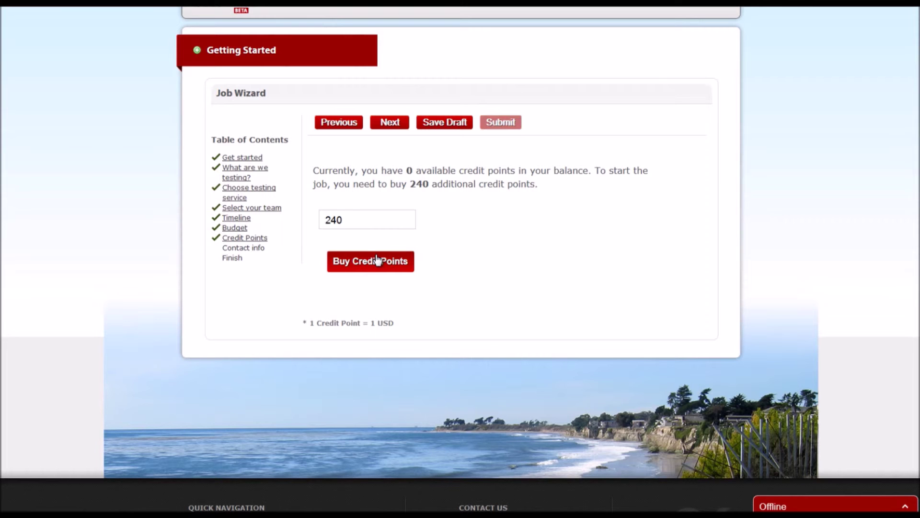
click(377, 259)
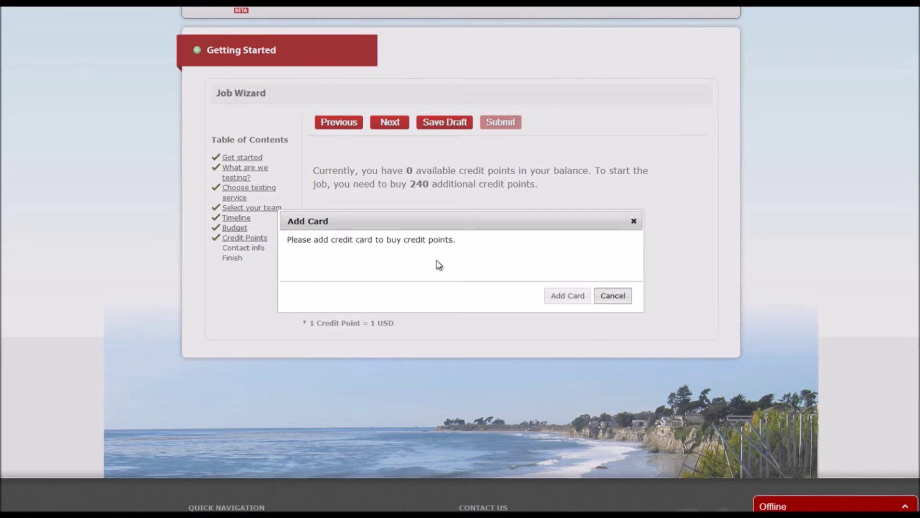
Save a credit card with cardholder name, card number and 2016 expiry, then proceed to payment confirmation
click(553, 302)
click(491, 218)
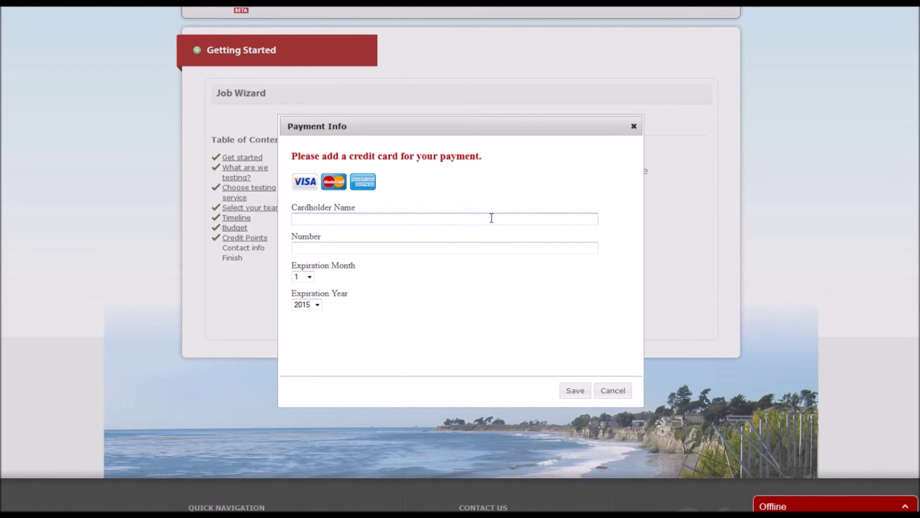
text(test)
key(Tab)
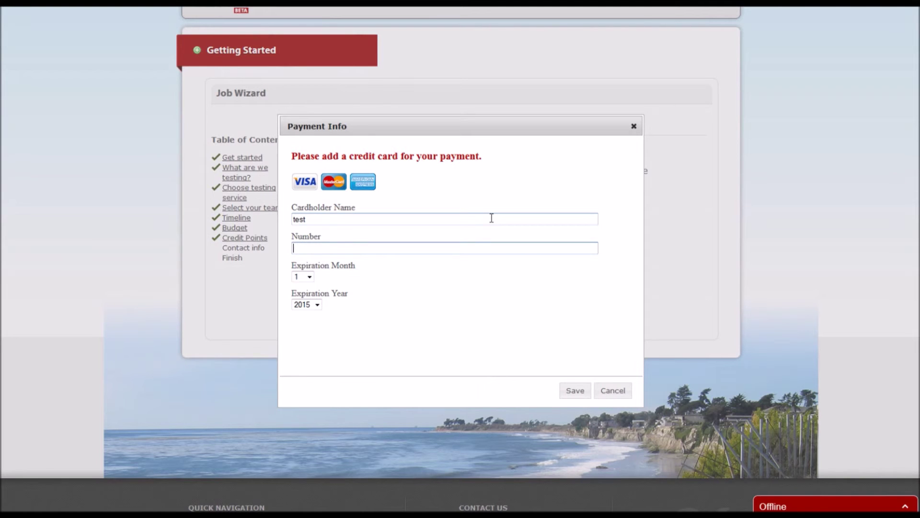
text(4242424242424242)
key(Tab)
key(Tab)
key(Down)
click(575, 391)
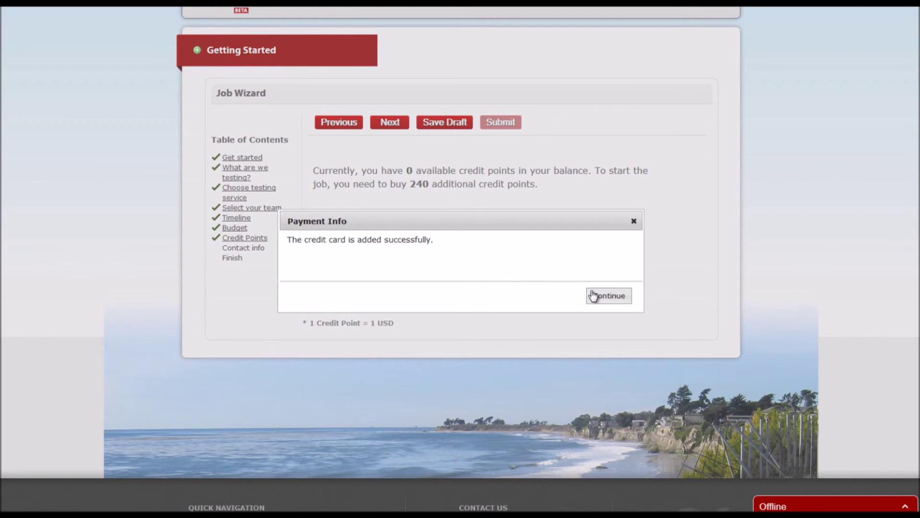
click(594, 296)
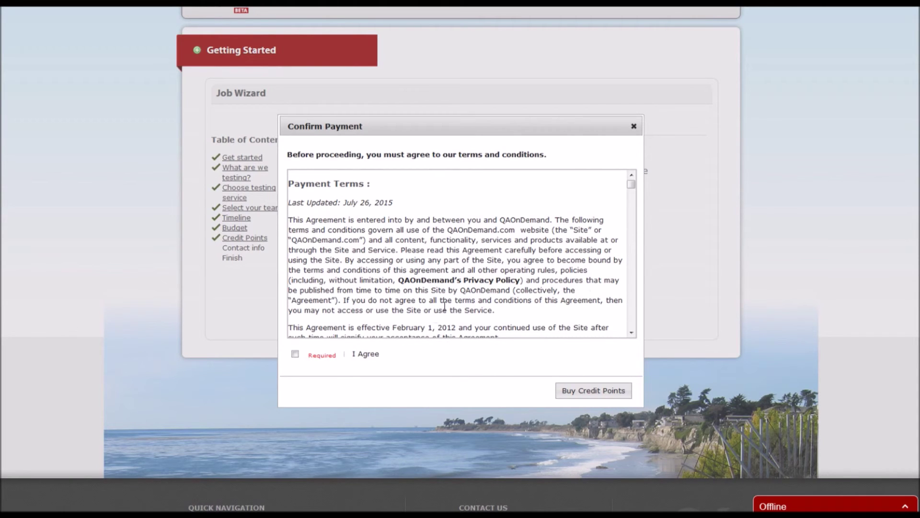
Accept the payment terms and buy 240 credit points for $240, entering the card's CVV, then return to the job
mouse_move(293, 353)
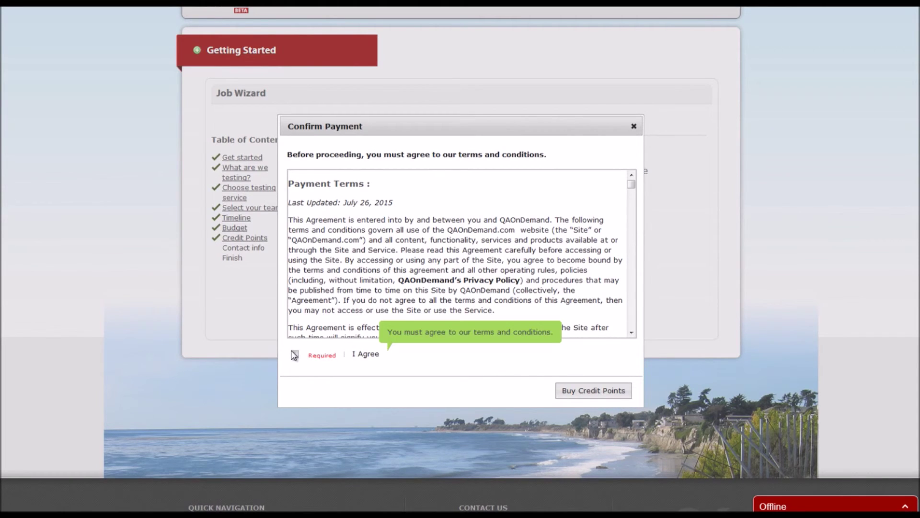
click(295, 355)
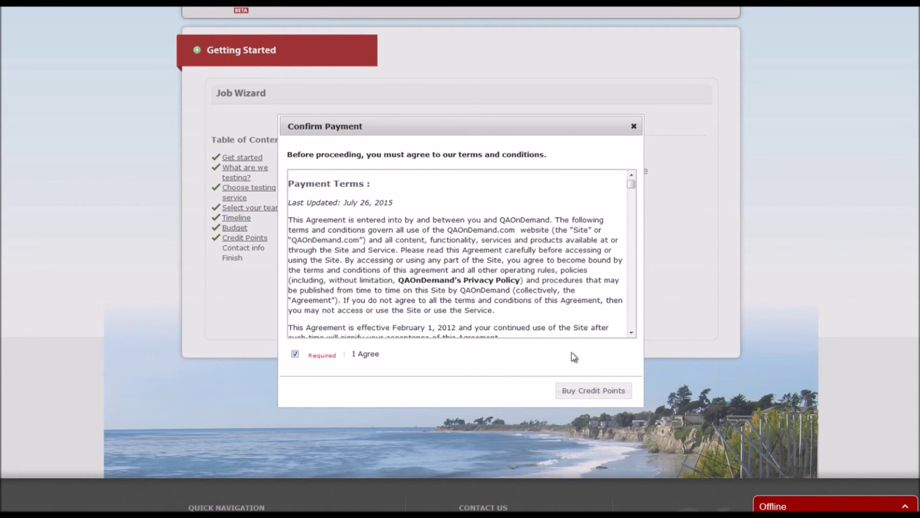
click(595, 391)
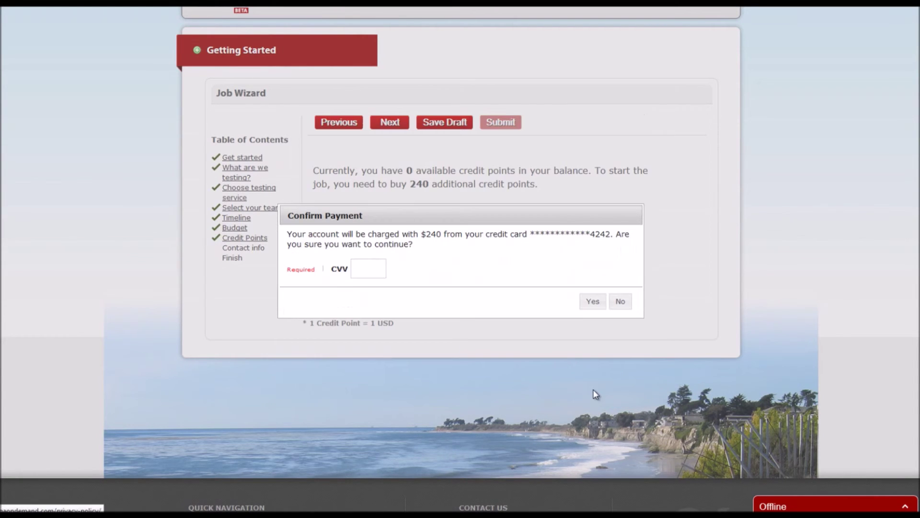
text(123)
click(592, 303)
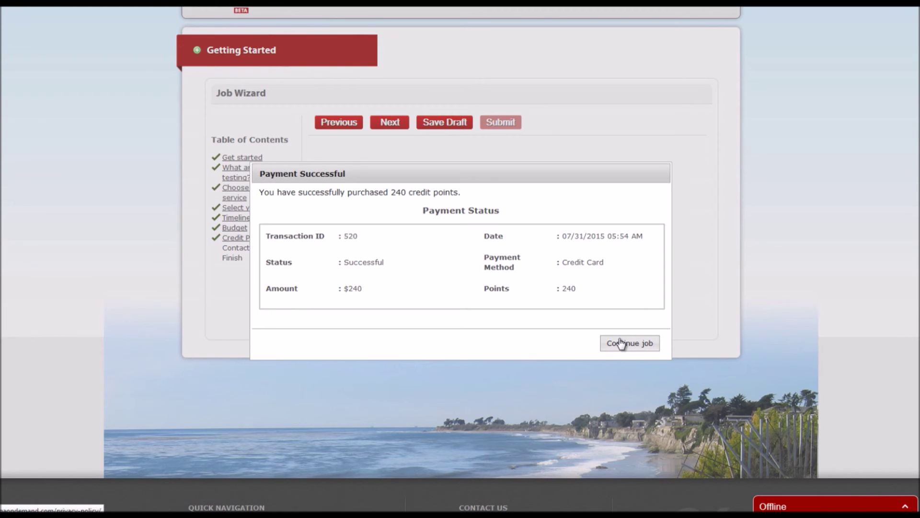
click(621, 343)
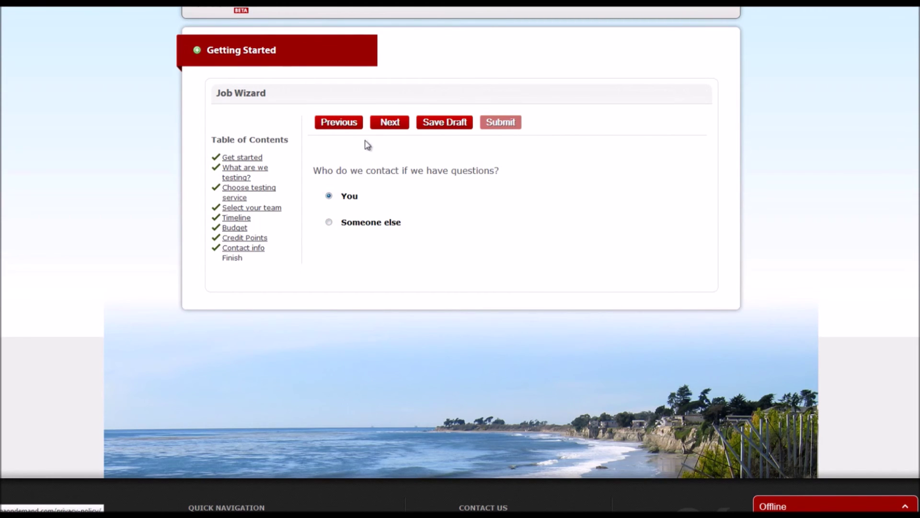
Keep yourself as the contact and title the job 'My Party Pics'
click(385, 124)
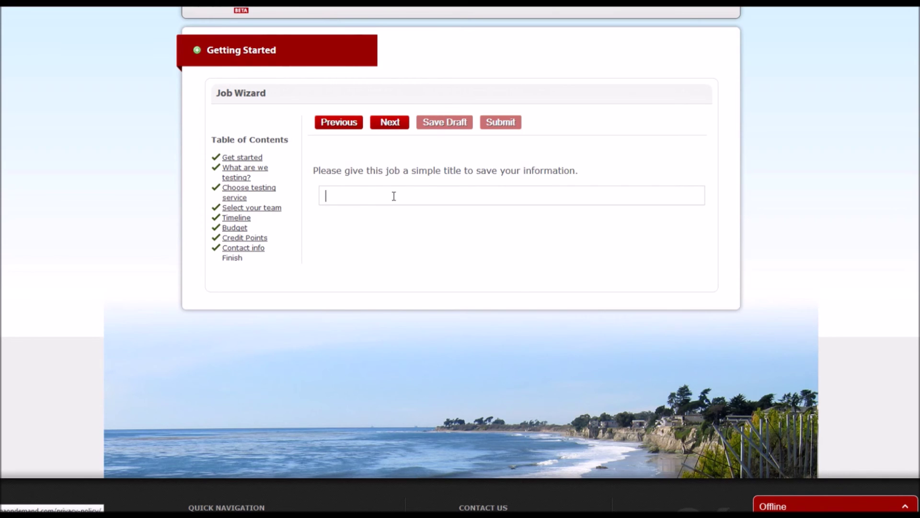
text(My Party Pics)
click(390, 124)
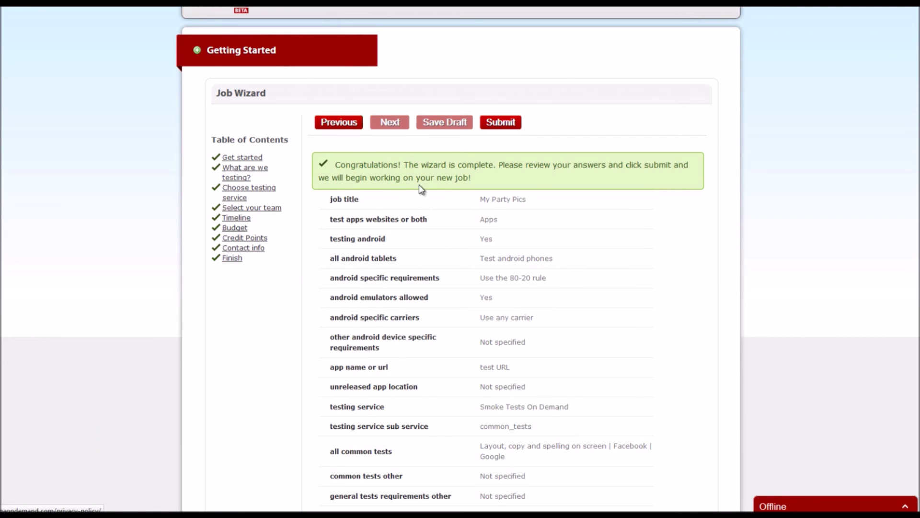
Review the summary (2000 budget, 23rd March 2015 PST timeline) and submit the My Party Pics job
scroll(415, 201, down, 2)
scroll(415, 201, down, 1)
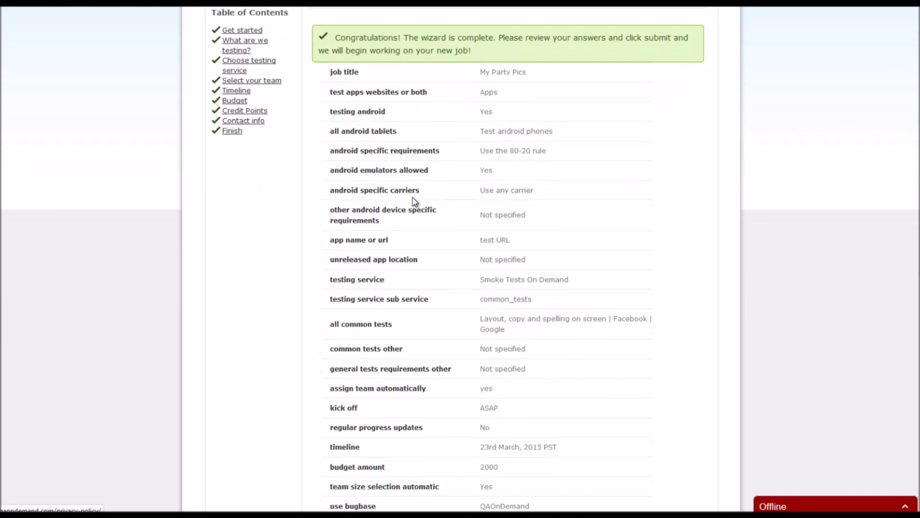
scroll(415, 201, down, 3)
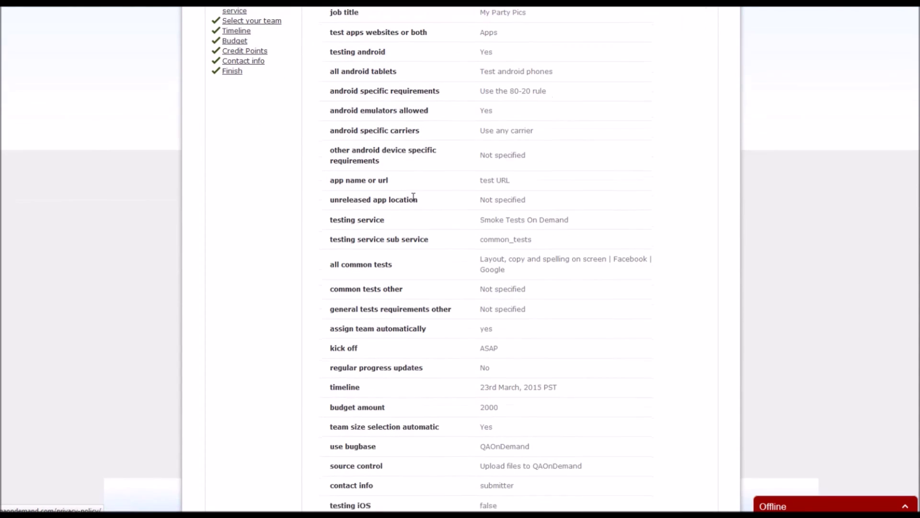
scroll(414, 199, down, 3)
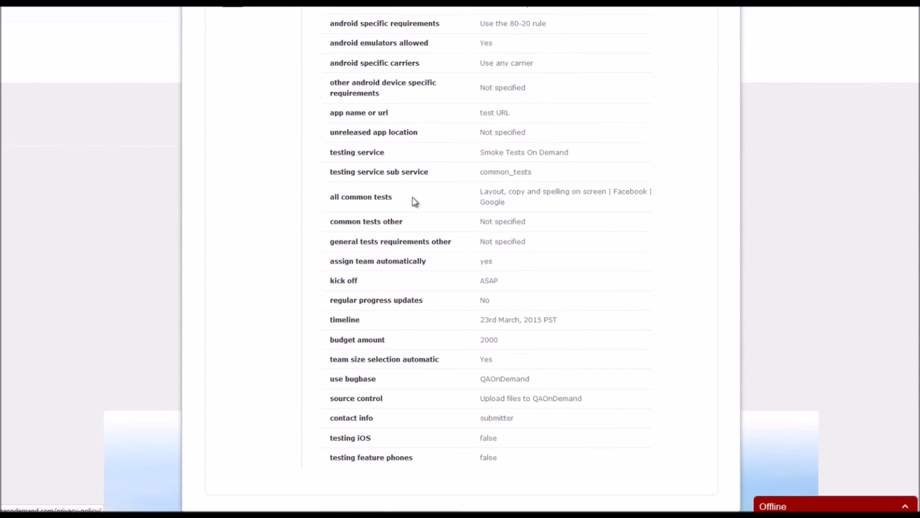
scroll(415, 201, up, 9)
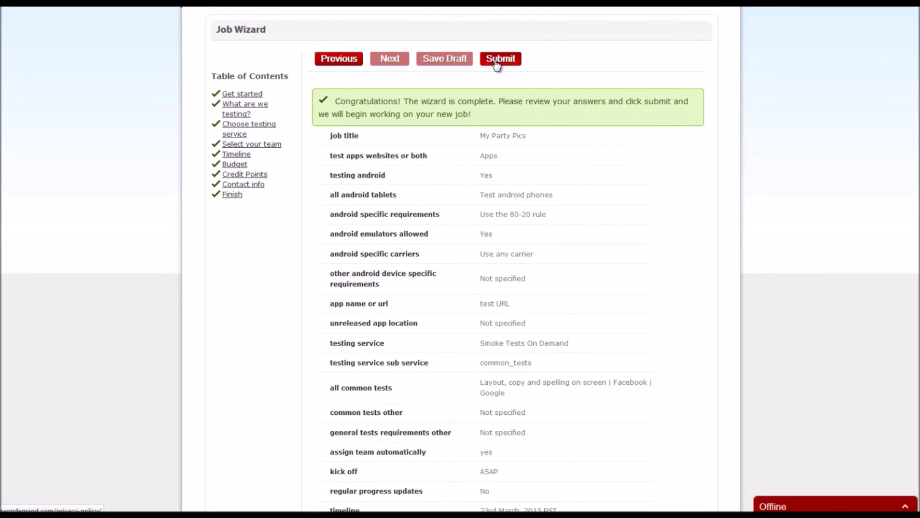
click(496, 64)
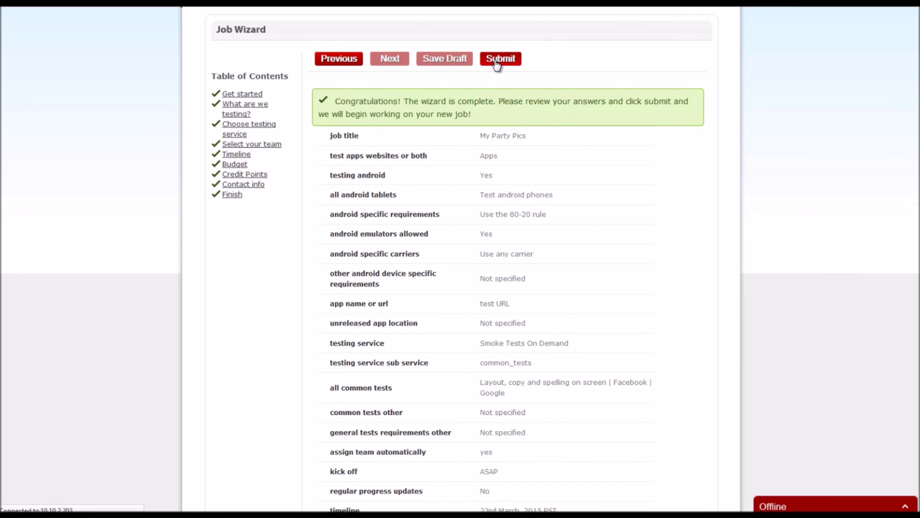